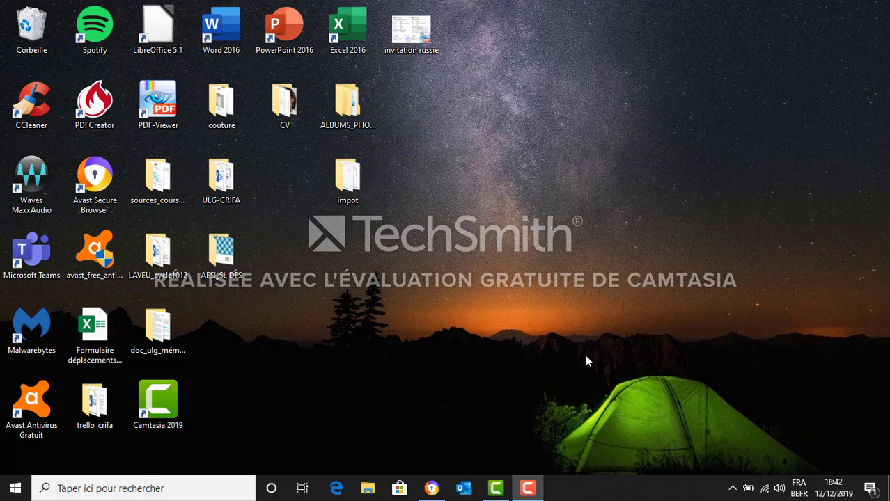
Switch to the web browser, go to the HEL school's webmail, and open the Office 365 calendar
left_click(427, 495)
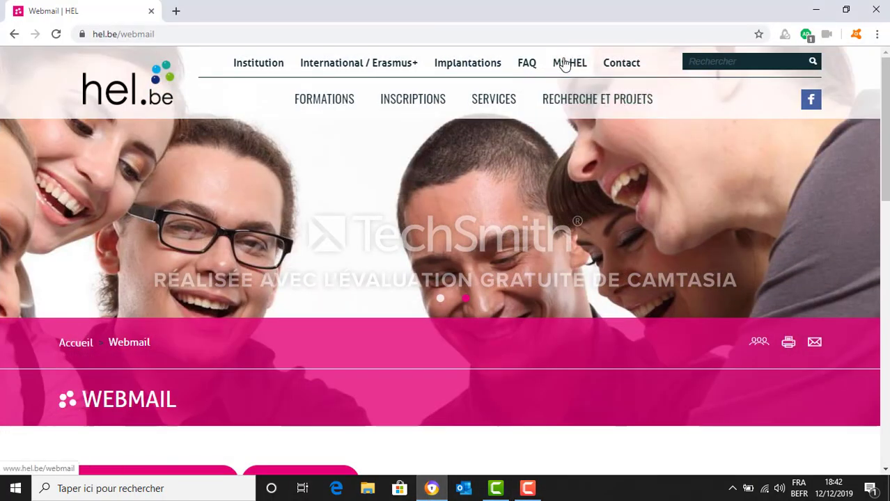
left_click(570, 63)
scroll(436, 247, "down", 1)
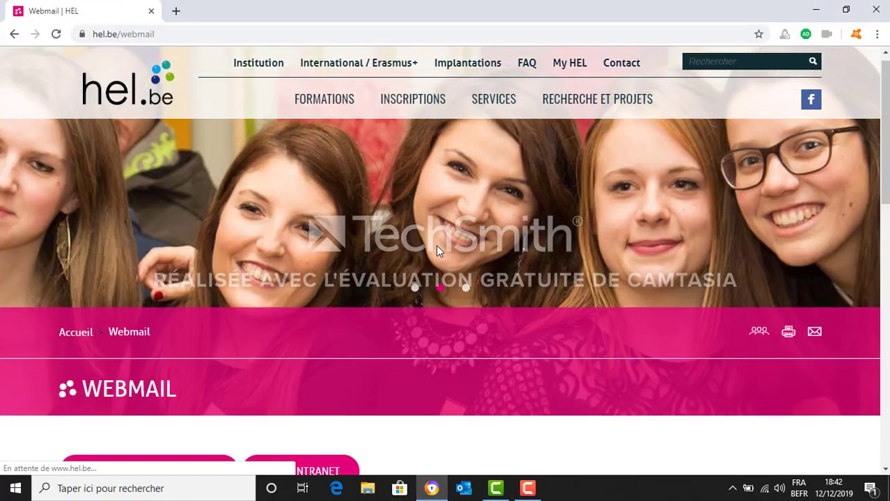
left_click(115, 420)
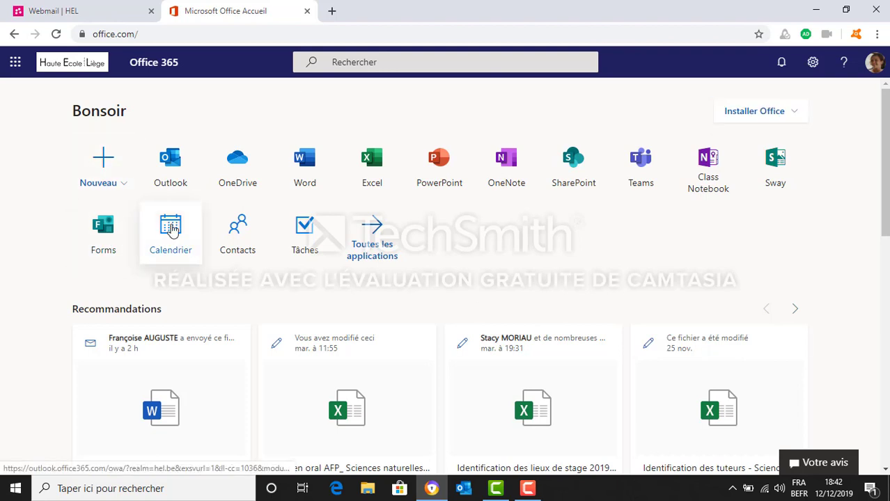
left_click(171, 229)
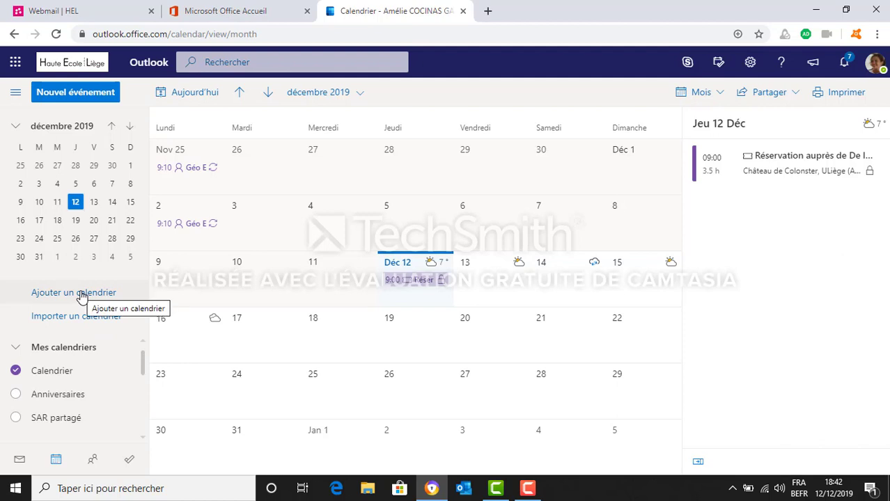
Add a new calendar named with the account owner's full name
left_click(80, 293)
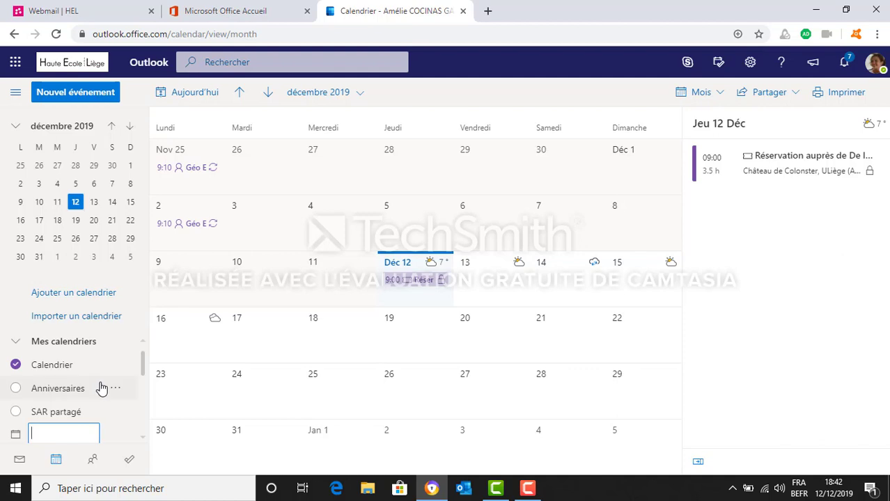
scroll(101, 388, "down", 1)
scroll(101, 388, "down", 1)
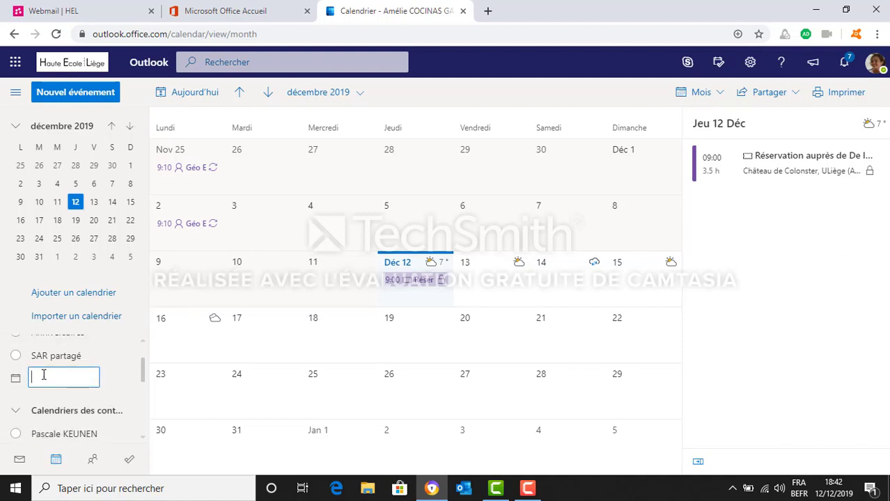
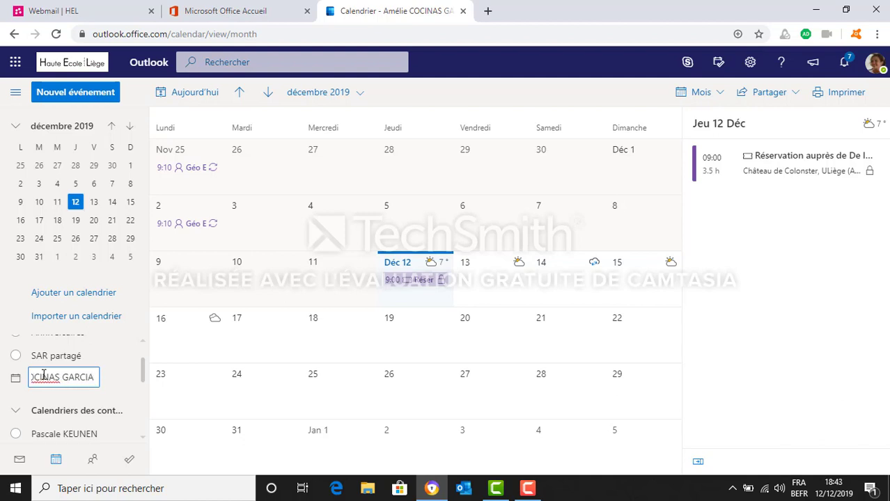
key("Return")
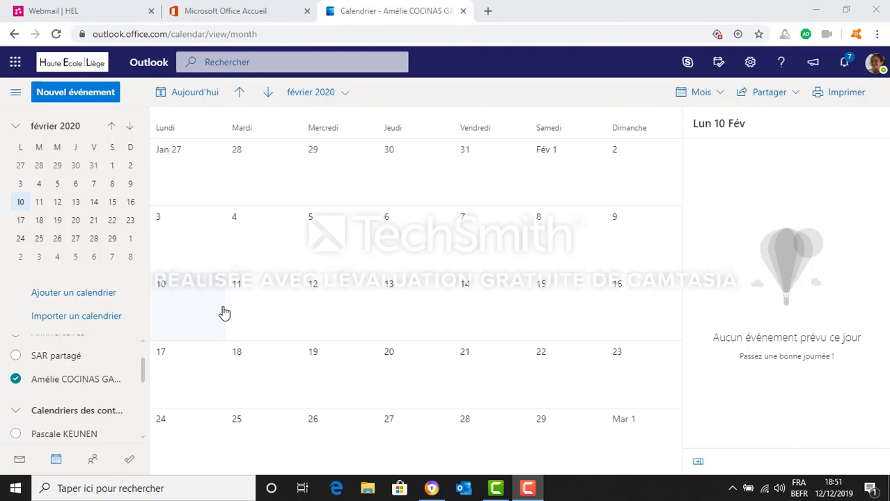
Start a new event on 10 February 2020 and assign it to the calendar bearing the owner's full name
left_click(178, 304)
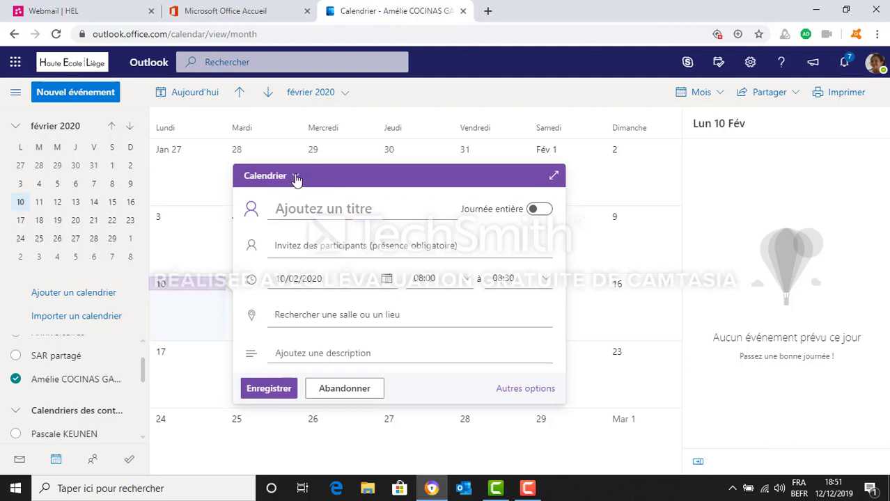
left_click(269, 176)
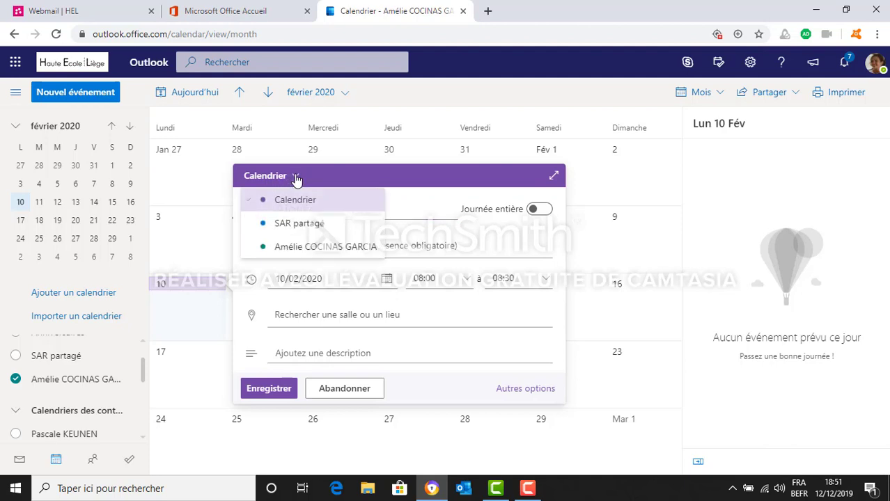
left_click(333, 248)
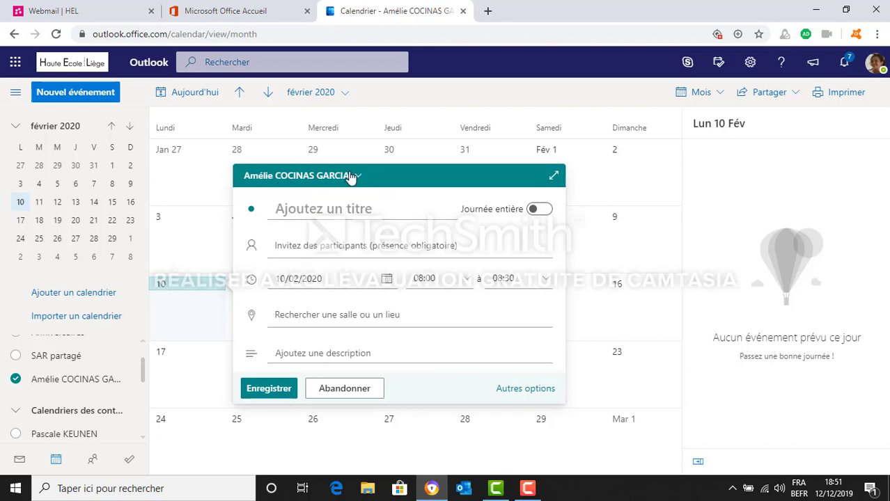
left_click(294, 211)
type("Math")
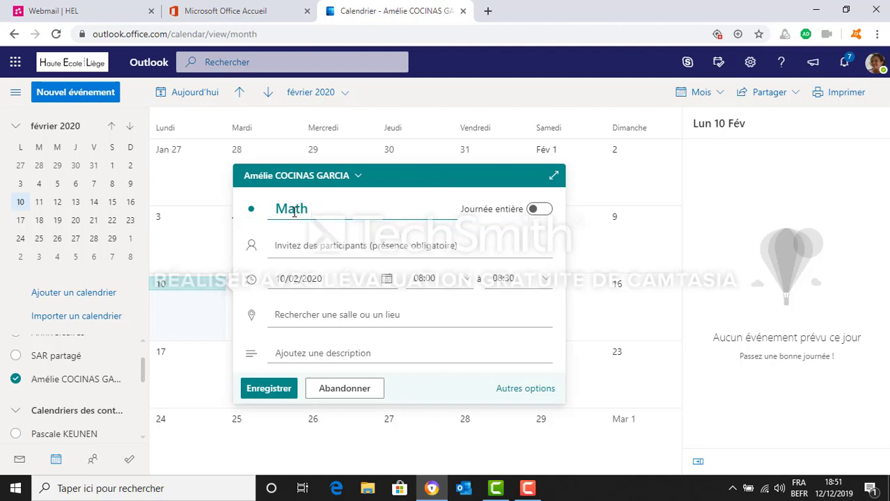
key("BackSpace")
key("BackSpace")
key("BackSpace")
key("BackSpace")
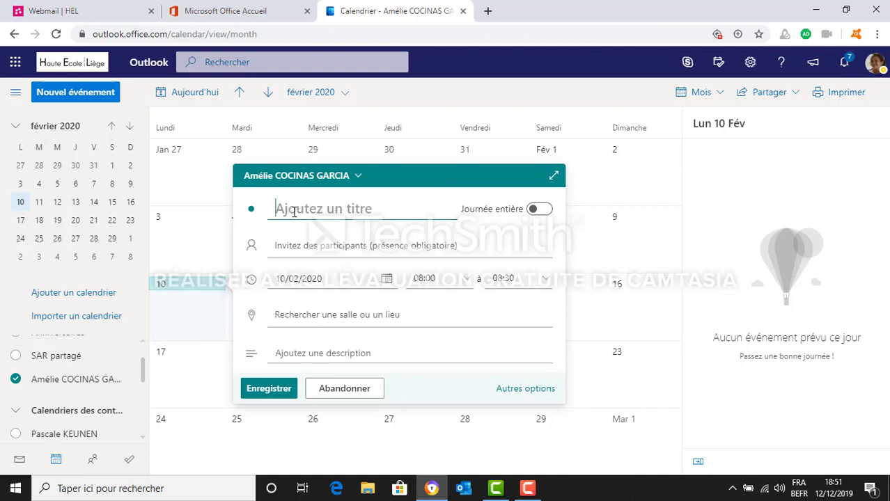
Title the new event "Chimie - Labo"
type("Chi")
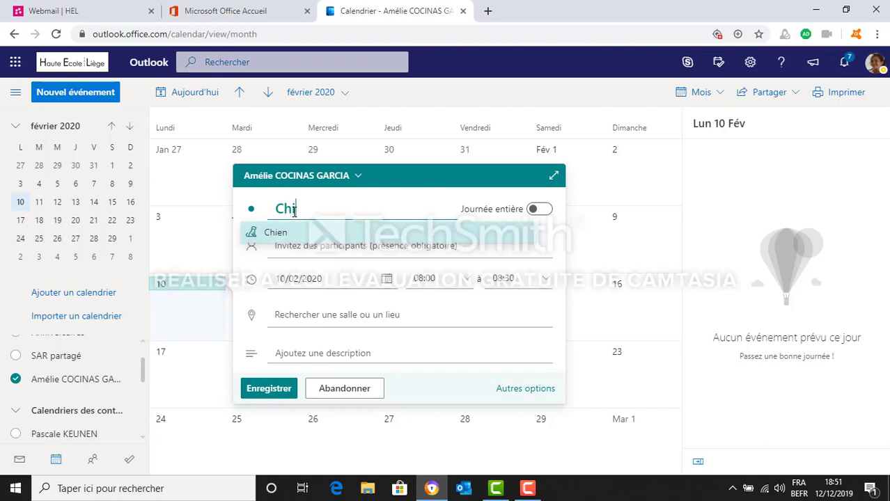
type("mie")
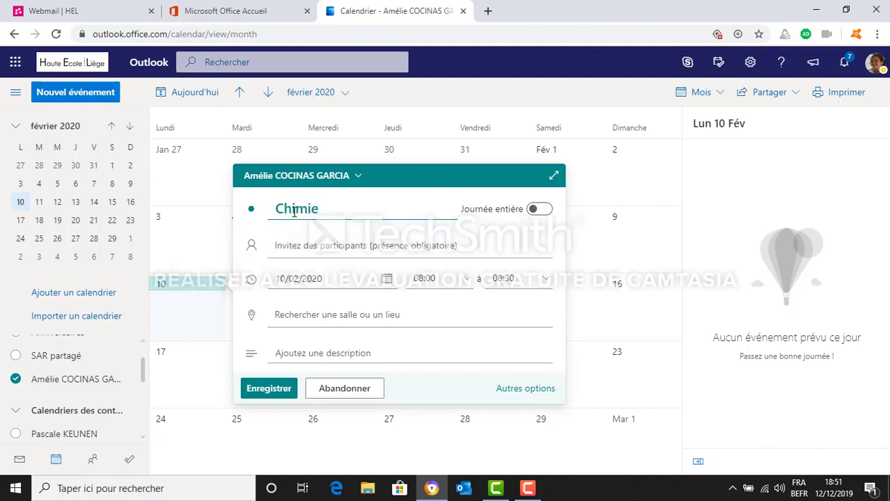
type(" - Labo")
Set the event's start time to 08:10 and its end time to 09:00
left_click(467, 282)
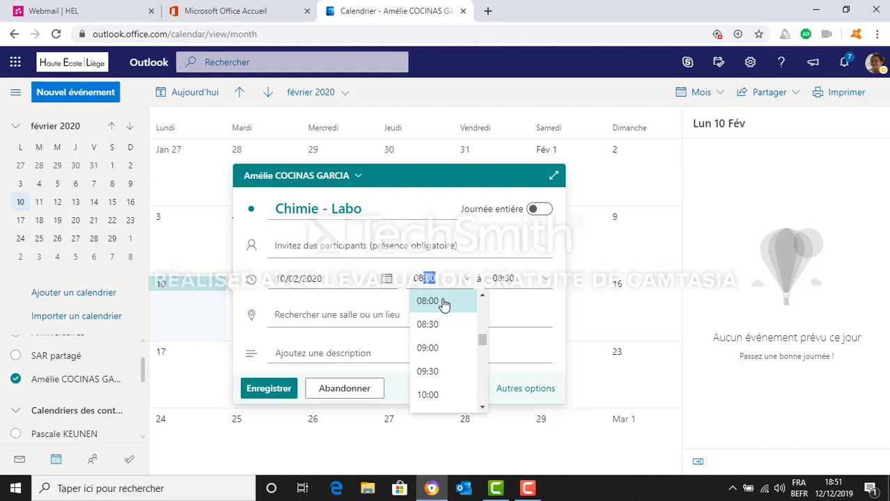
type("10")
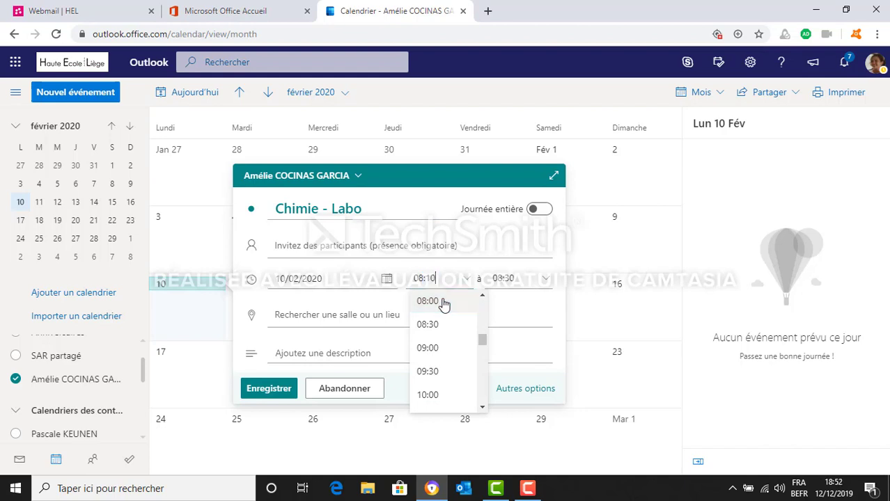
left_click(519, 281)
type("09")
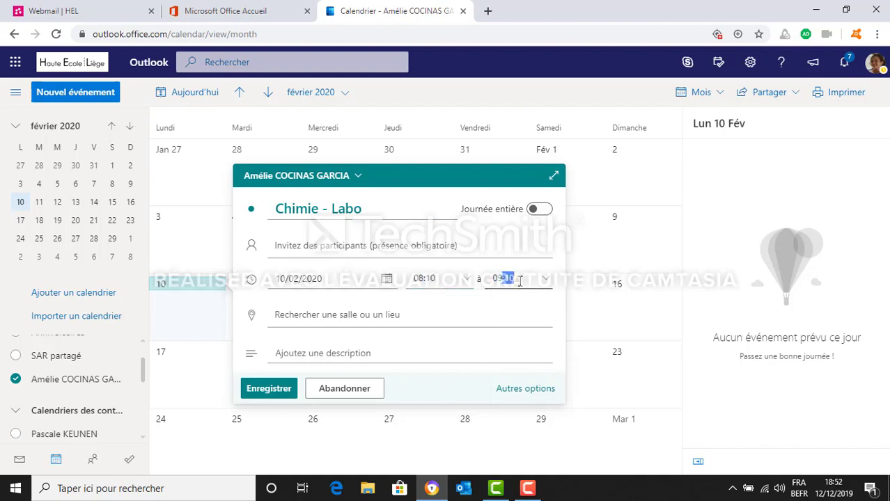
type(":00")
Enter "C125 Liège 1" as the event's location
left_click(352, 317)
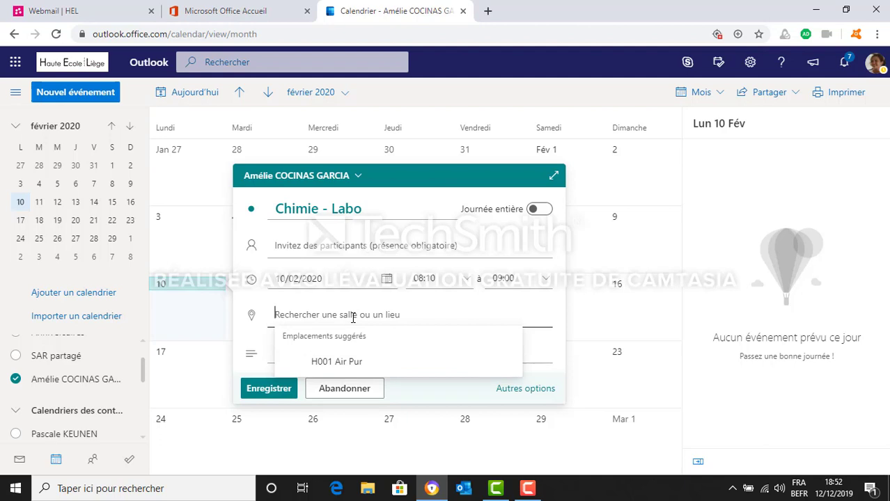
type("C")
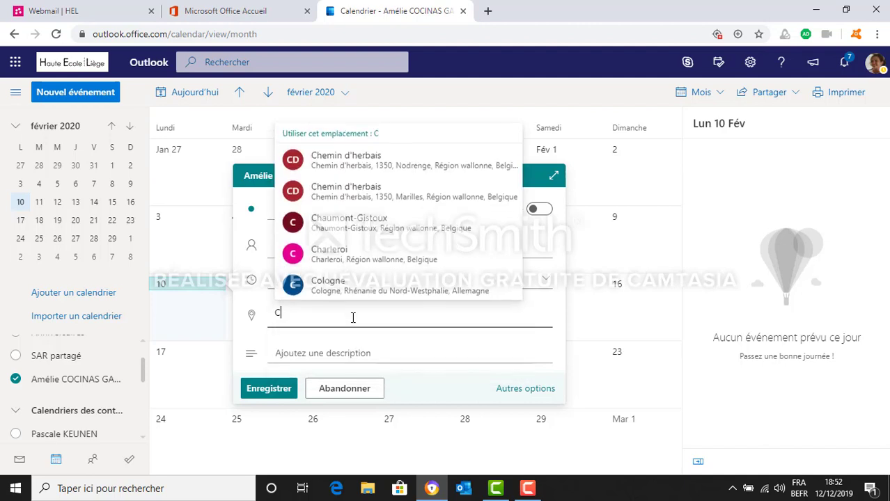
type("125")
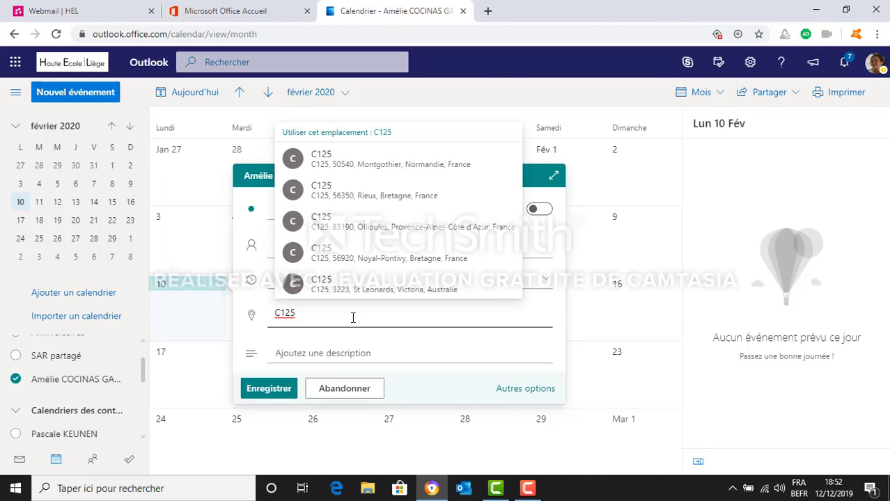
type("Liège 1")
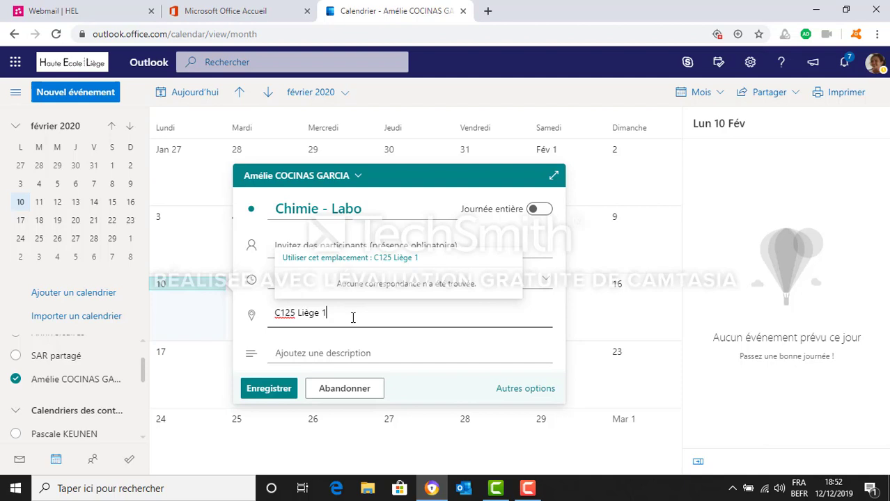
Add the description "évaluation" and save the event
left_click(299, 354)
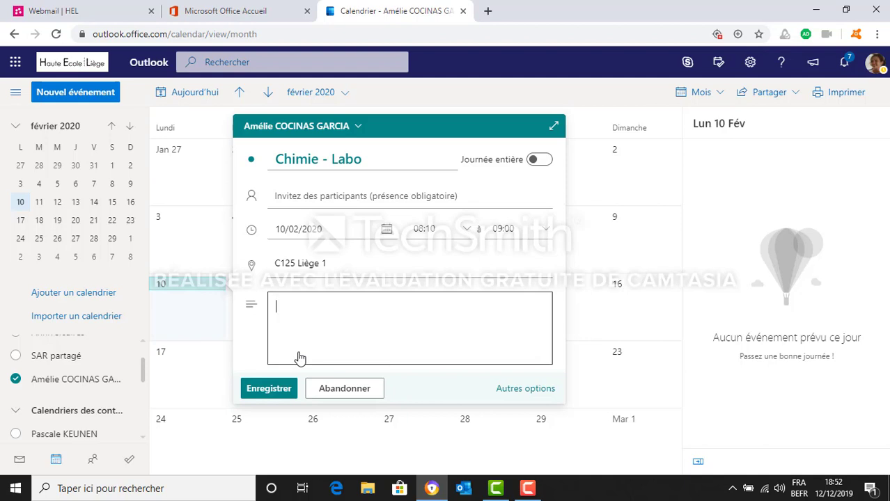
type("évaluation")
left_click(262, 397)
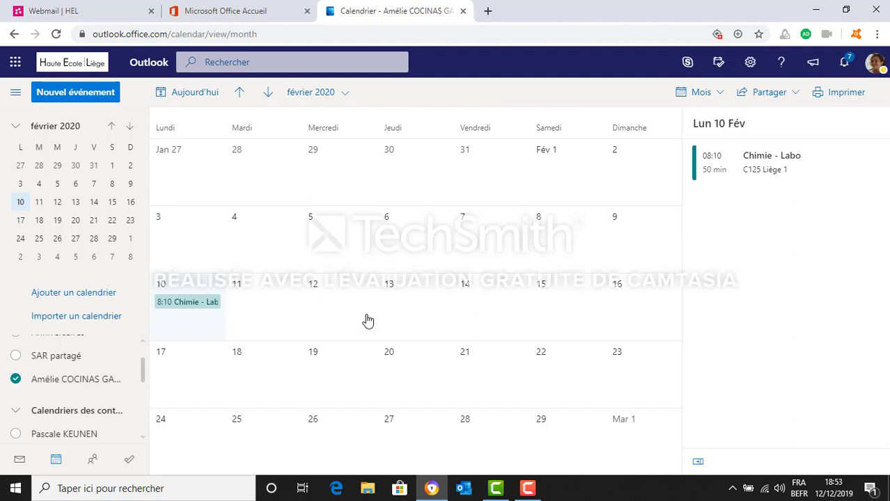
Duplicate the Chimie - Labo event, set the copy's date to 17/02/2020, and save it
right_click(201, 307)
left_click(190, 307)
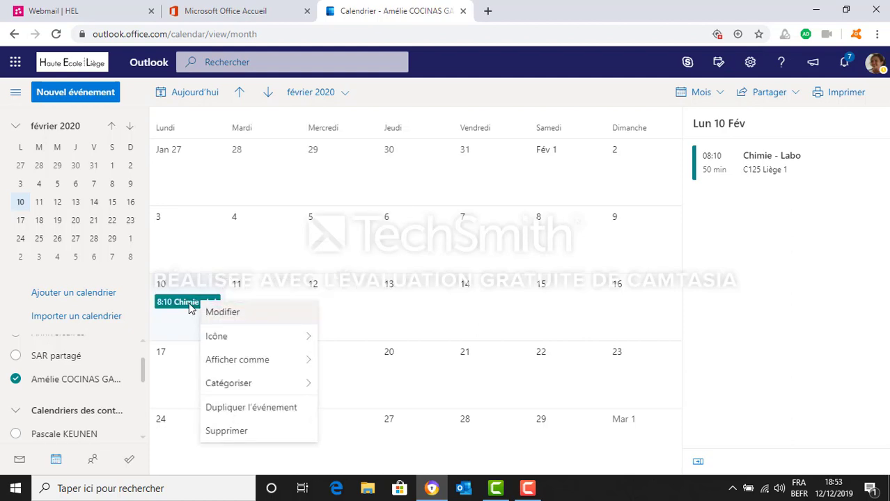
right_click(189, 305)
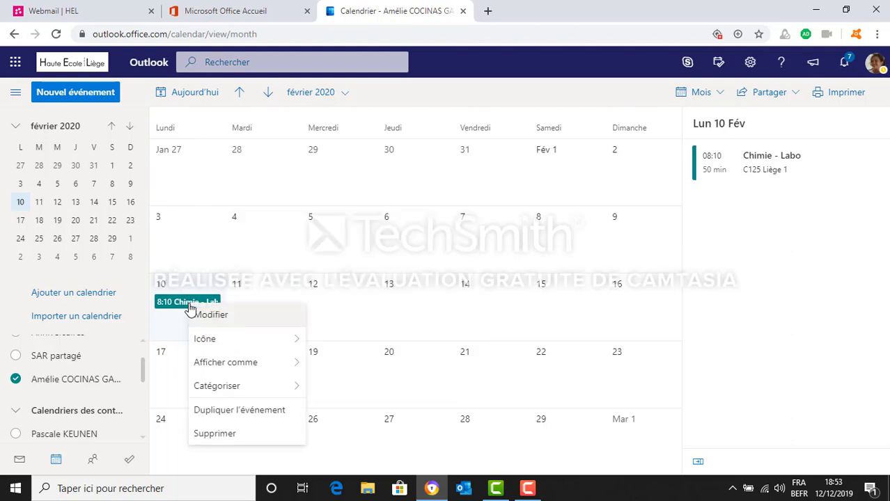
left_click(261, 412)
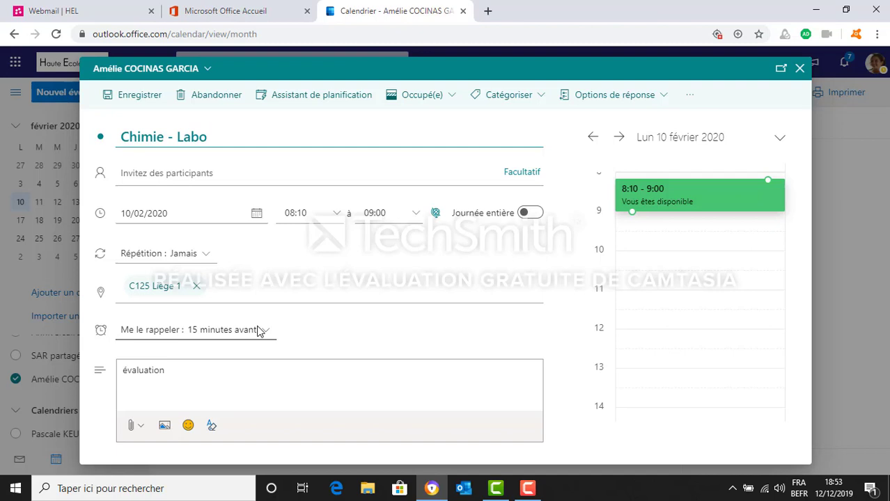
left_click(256, 213)
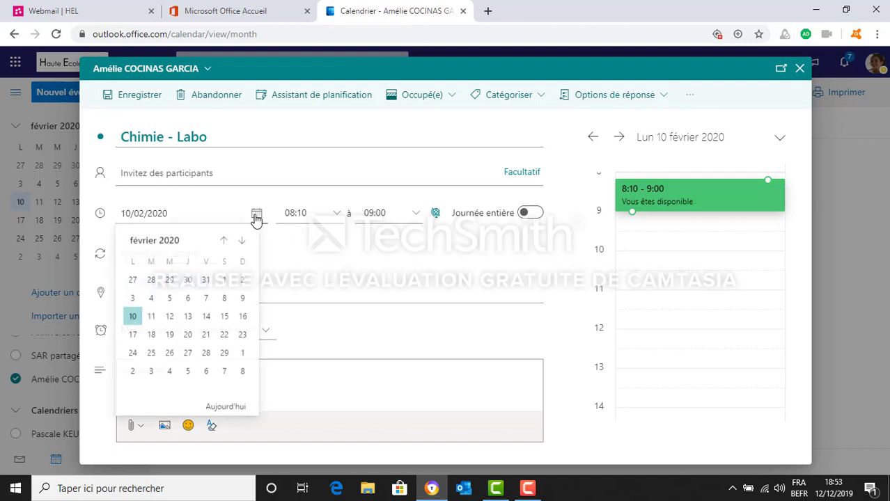
left_click(133, 336)
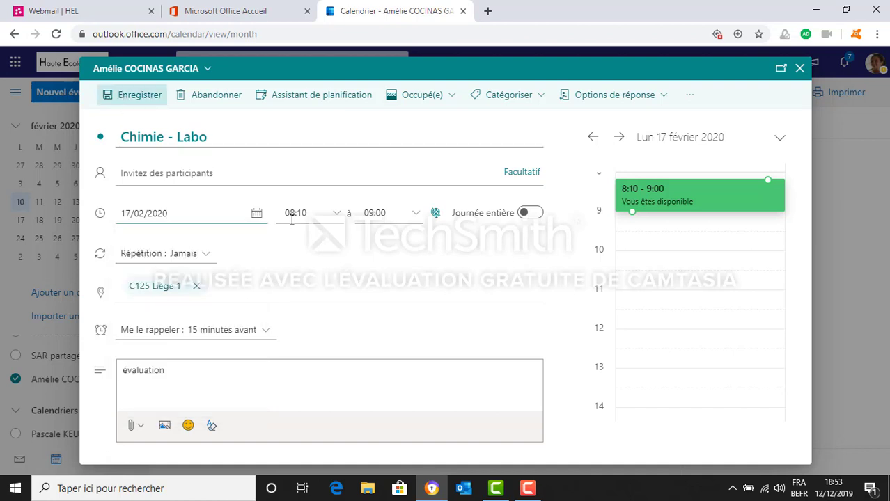
left_click(142, 97)
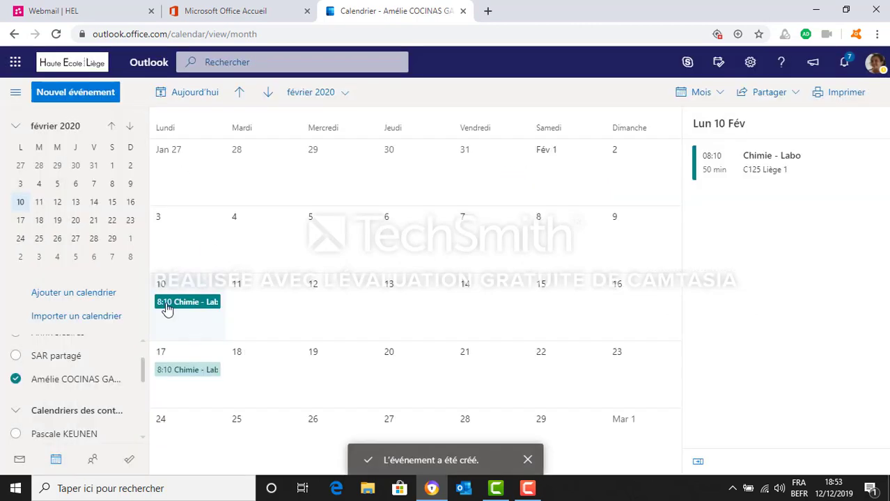
Edit the 10 February Chimie - Labo event to repeat every week on Monday, Wednesday and Thursday, and save it
mouse_move(193, 382)
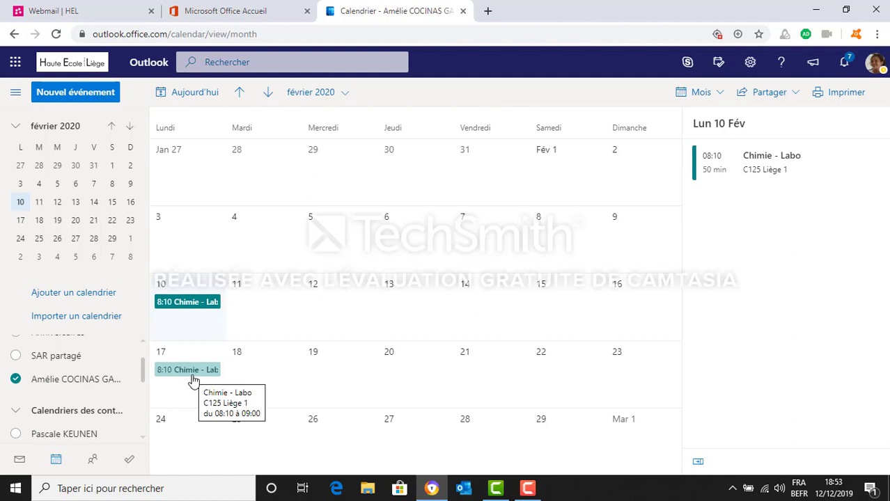
mouse_move(190, 309)
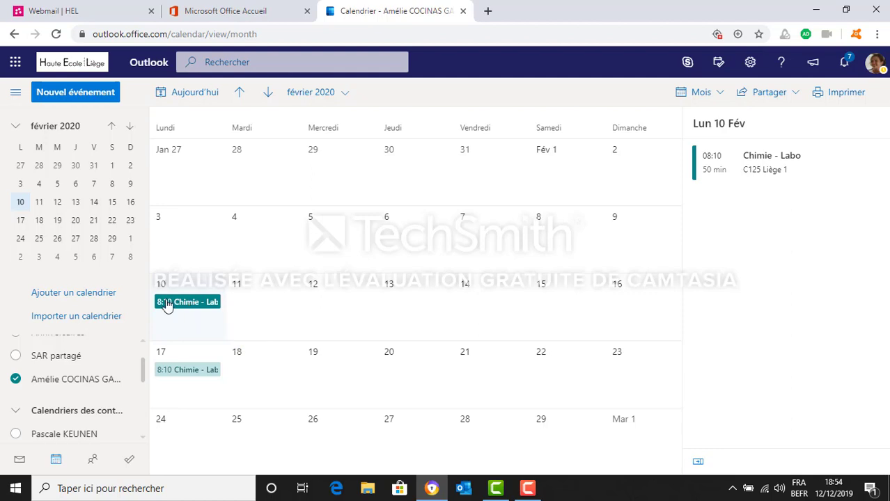
left_click(190, 306)
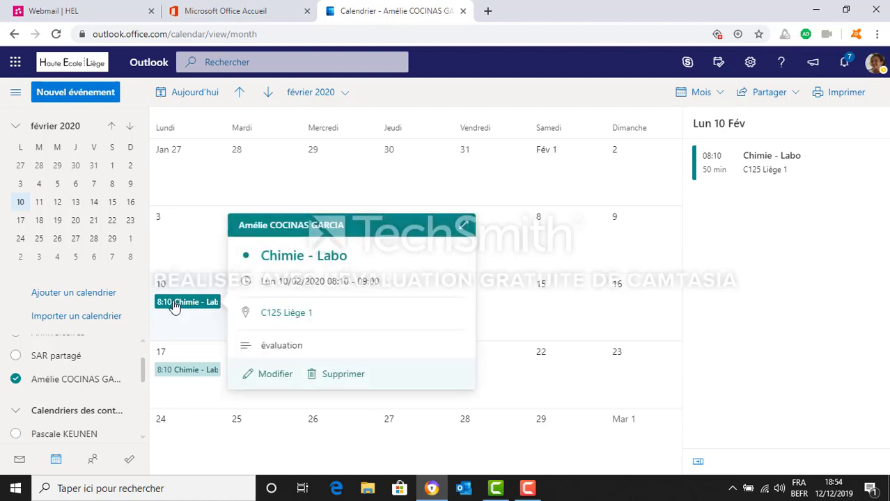
left_click(274, 374)
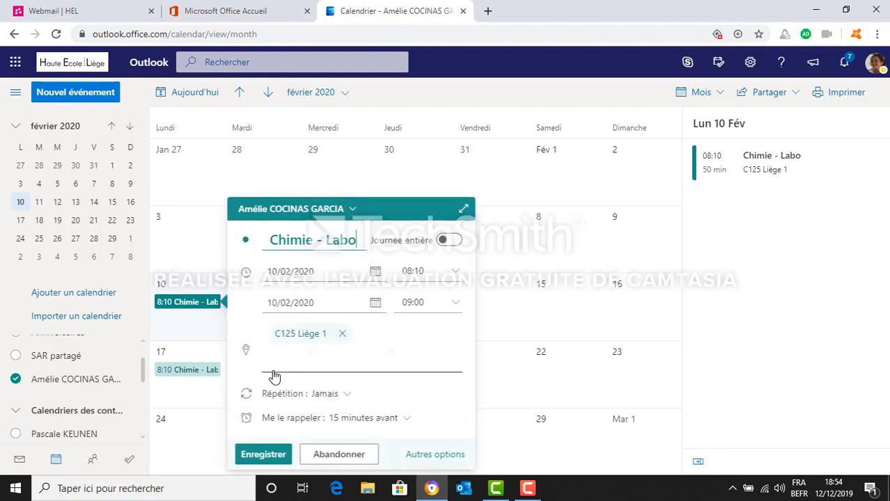
left_click(345, 395)
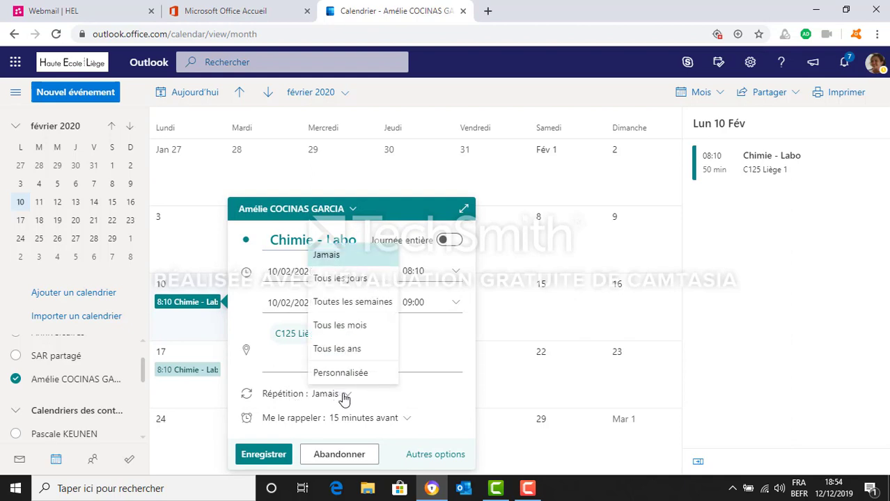
left_click(355, 304)
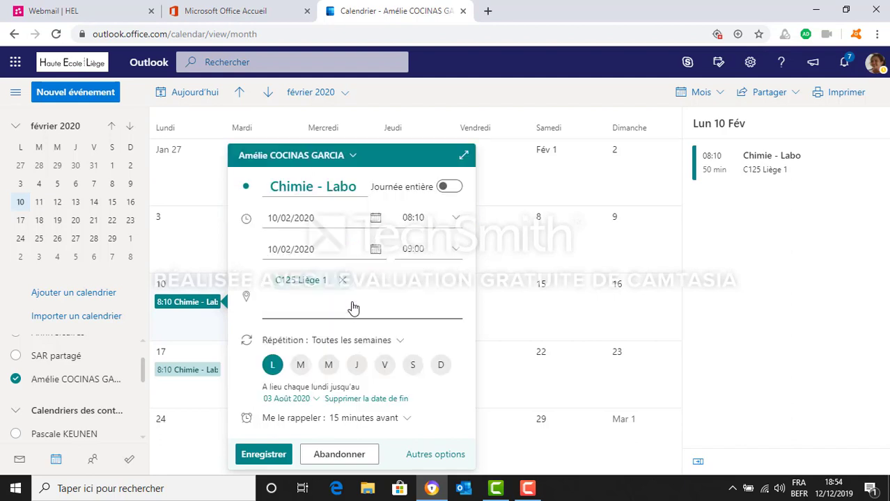
left_click(329, 366)
left_click(354, 368)
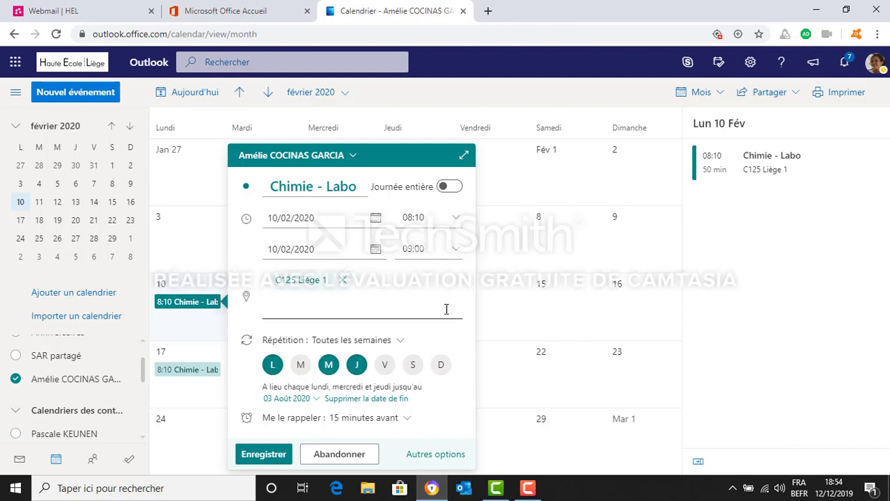
left_click(262, 457)
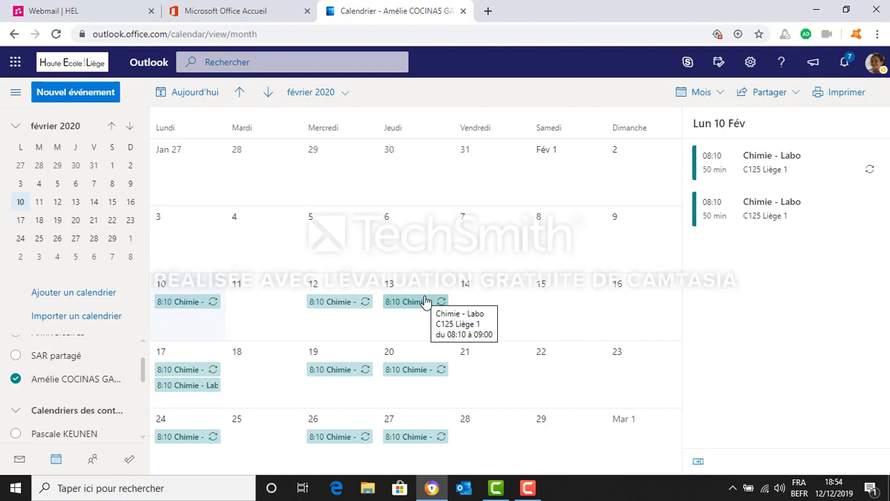
View the details of the recurring Chimie - Labo event on 10 February, and close them
left_click(184, 304)
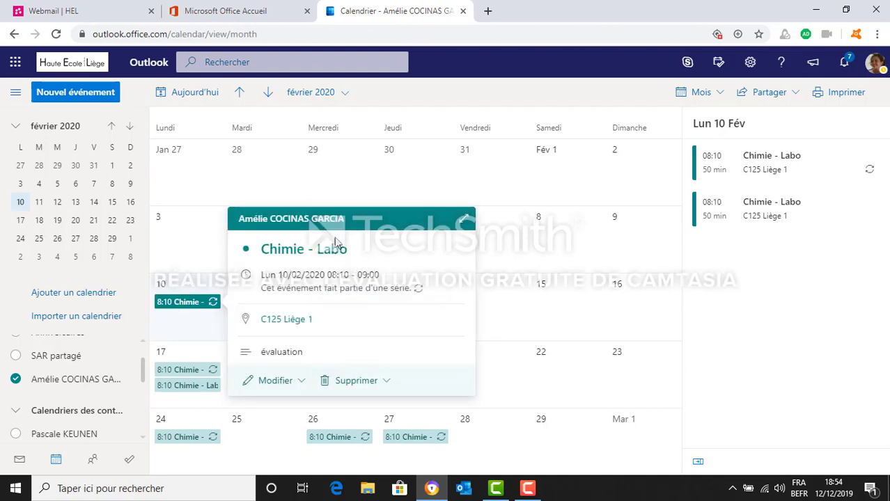
left_click(312, 322)
left_click(534, 265)
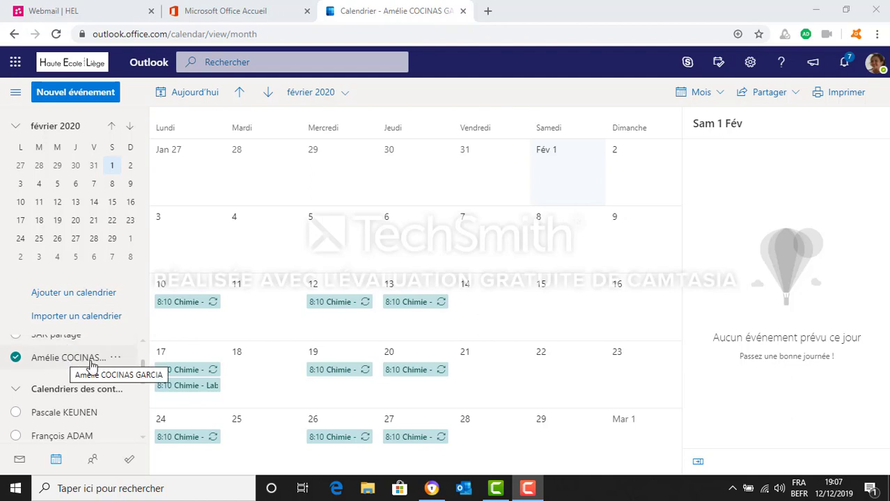
Share the personal calendar with a colleague from the contact suggestions, using the permission "Peut afficher tous les détails"
left_click(116, 359)
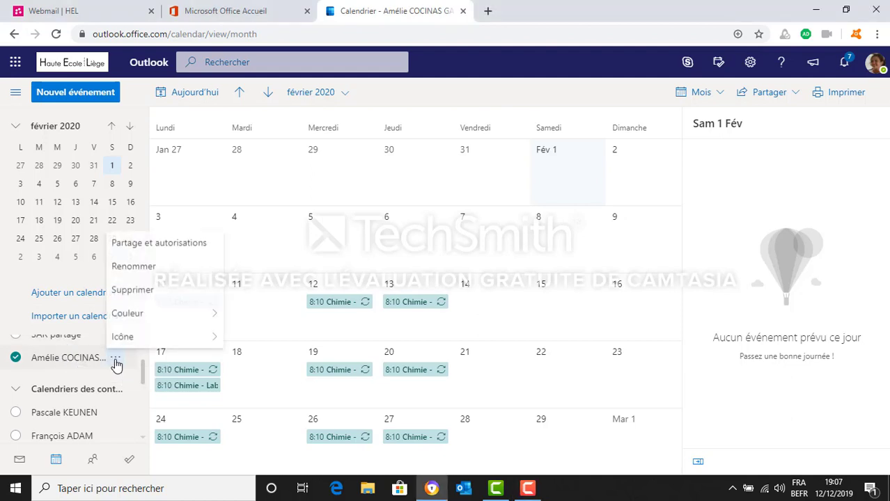
left_click(133, 244)
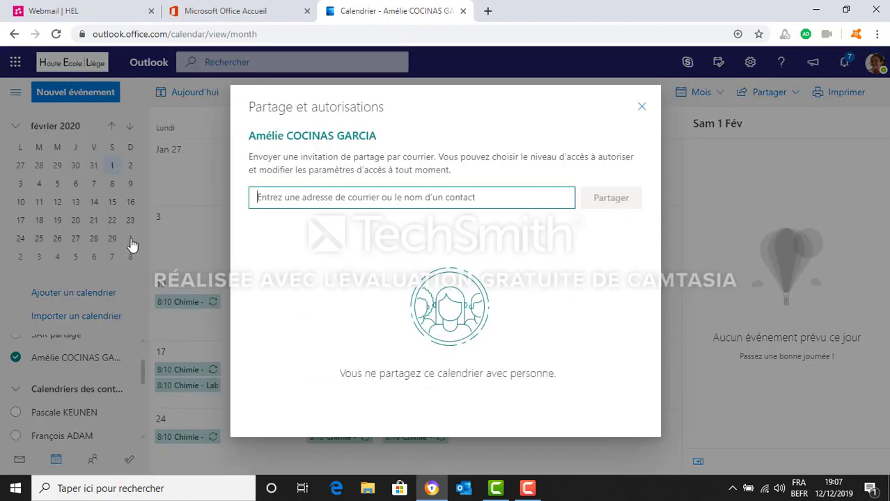
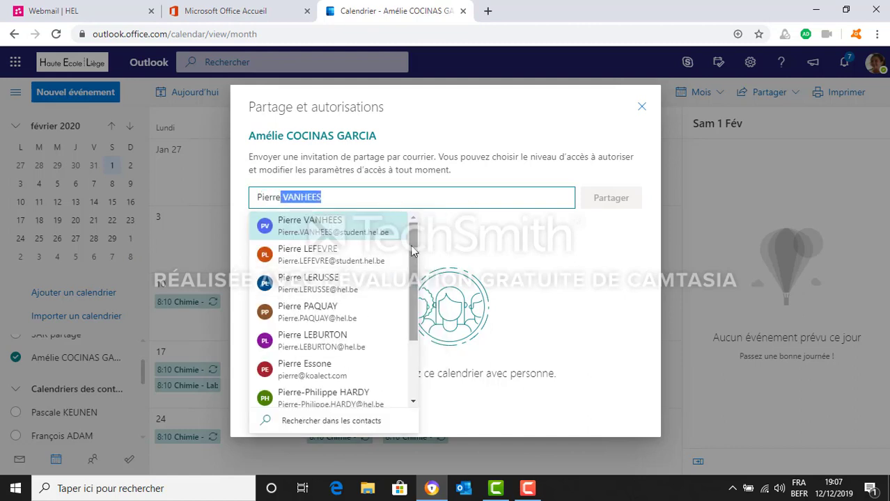
mouse_move(413, 250)
left_mouse_down()
mouse_move(418, 314)
mouse_move(414, 233)
left_mouse_up()
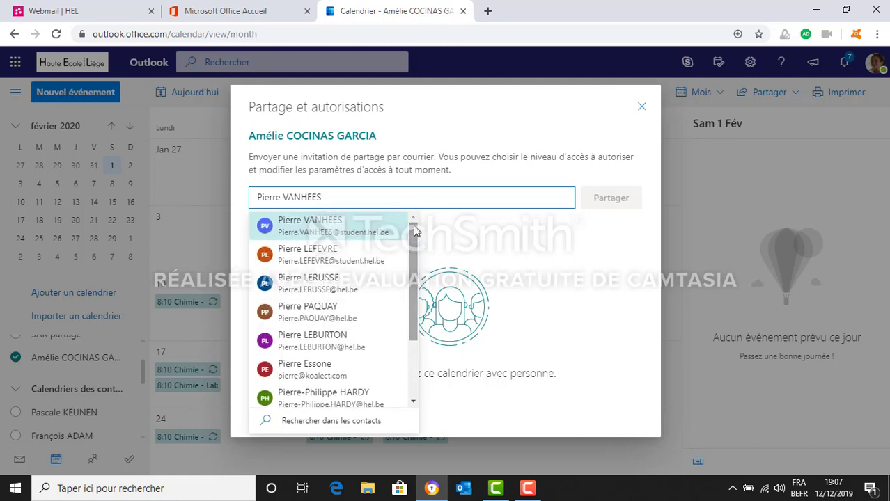
left_click(336, 293)
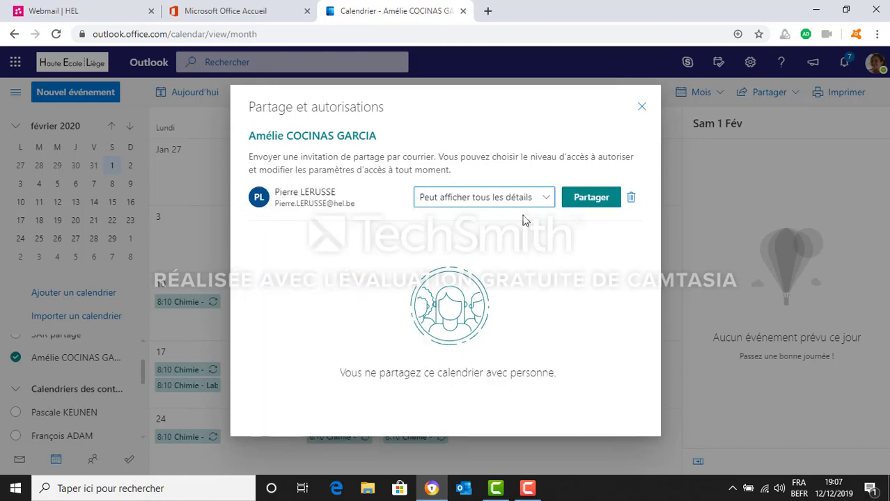
left_click(590, 200)
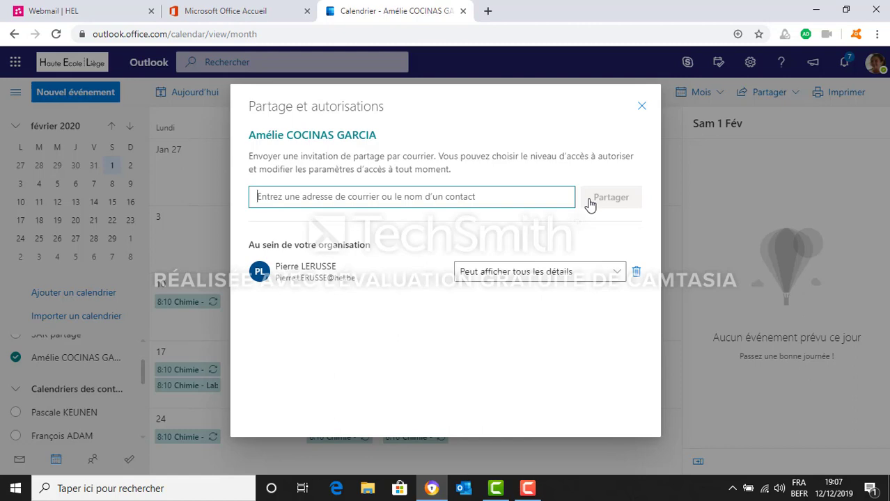
left_click(527, 488)
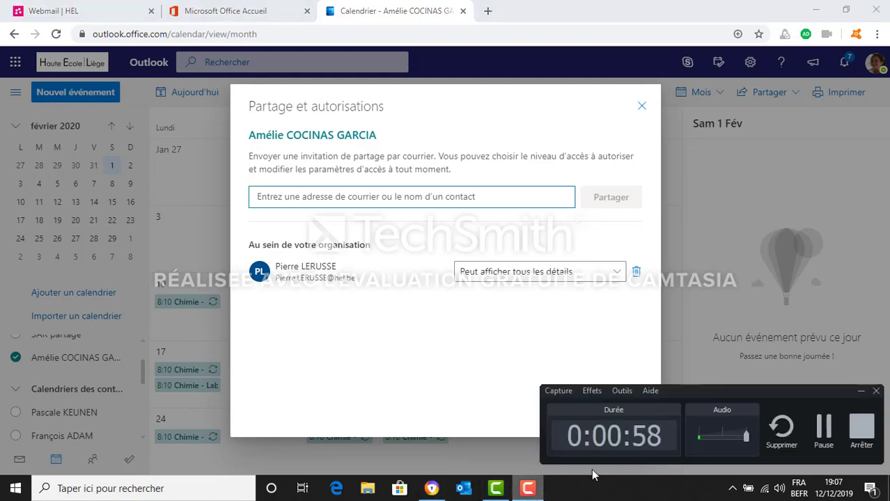